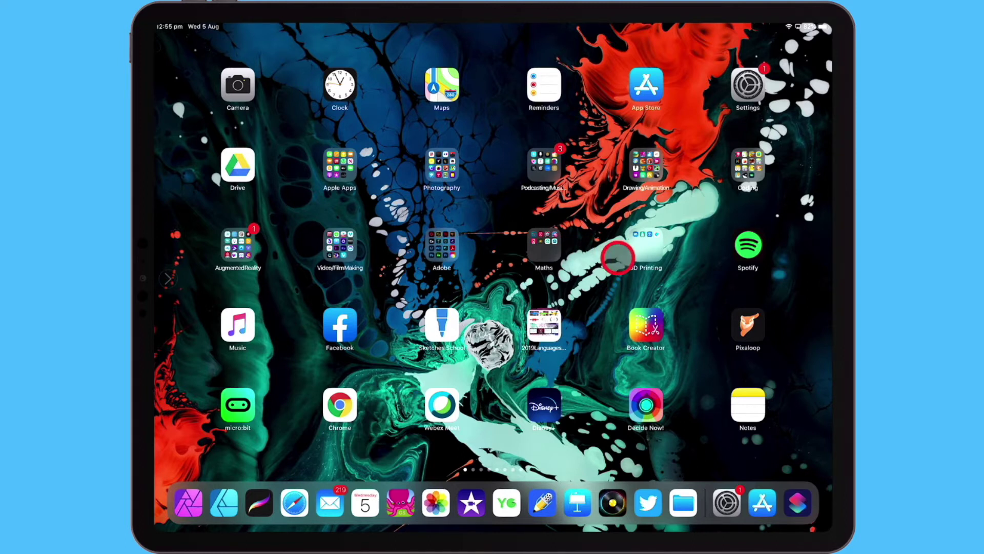
- Start Voice Control from the Accessibility Shortcuts list, then launch Settings
left_click_drag(808, 27, 792, 154)
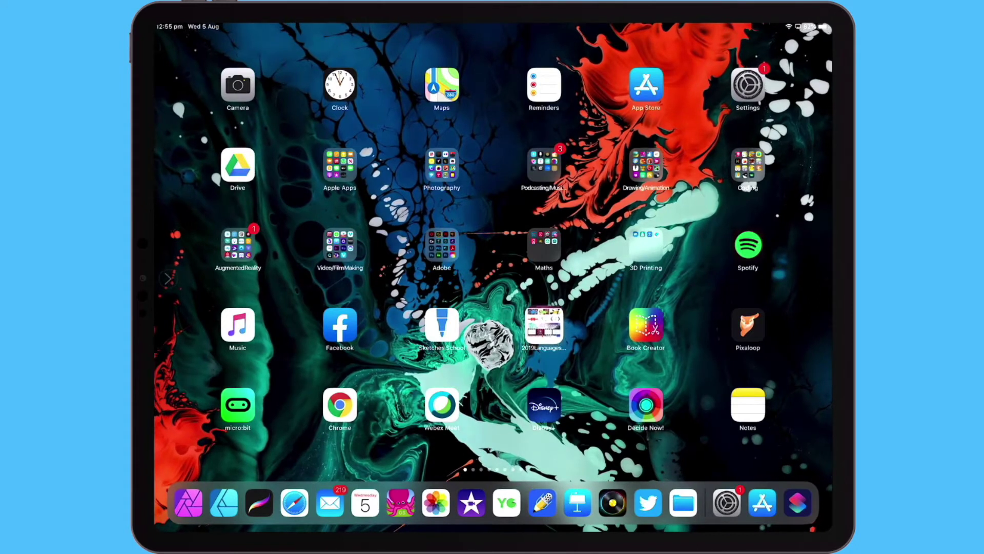
key("super+alt+F12")
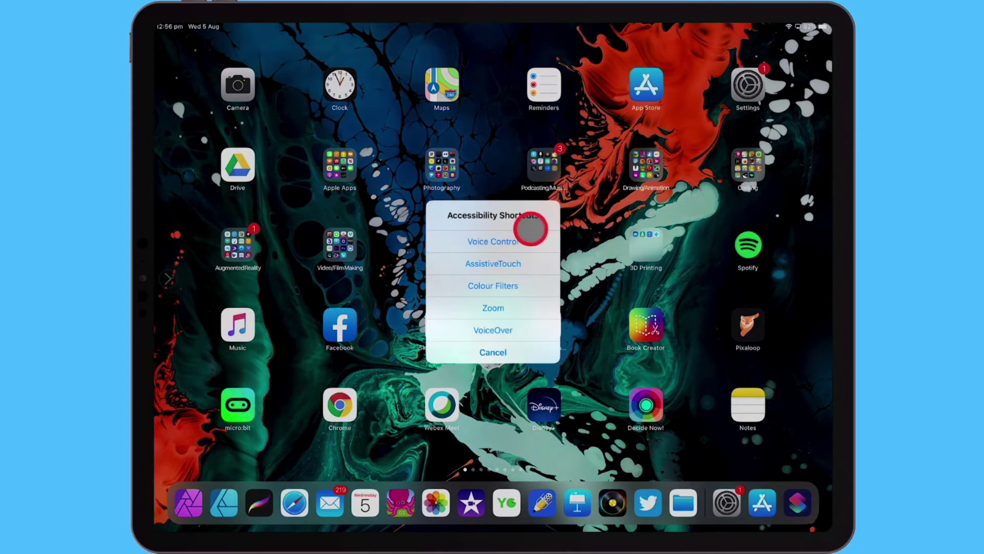
left_click(527, 240)
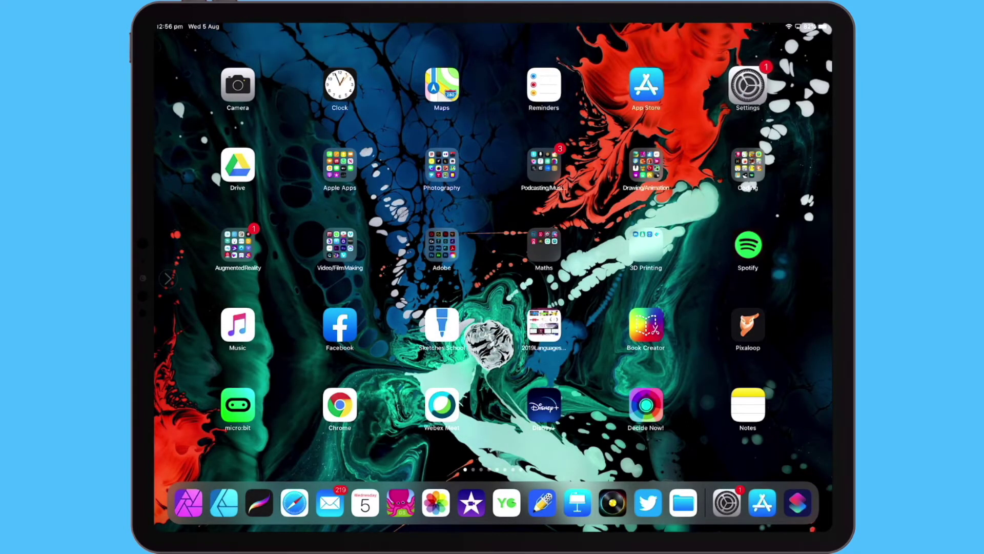
left_click(749, 87)
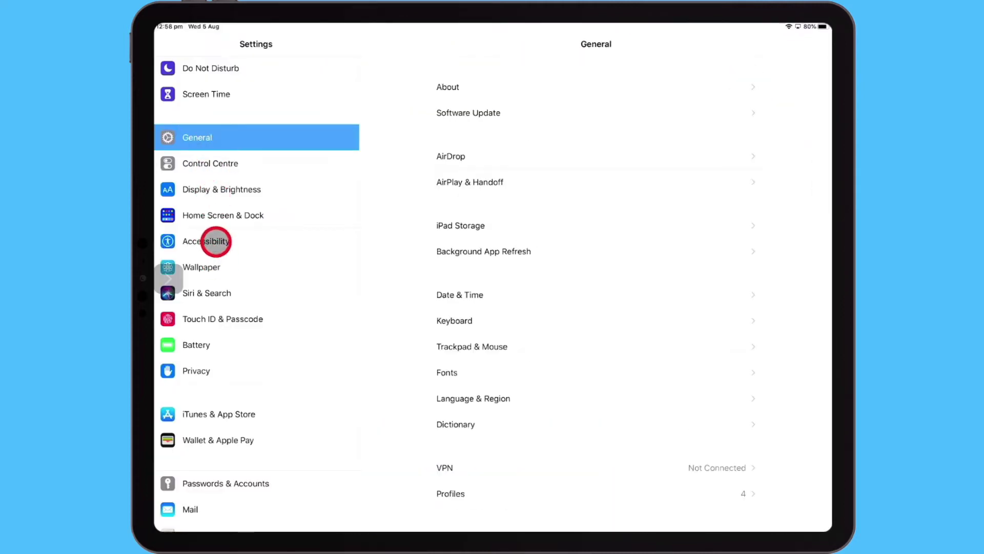
- Switch on Voice Control under Accessibility > Voice Control
left_click(216, 240)
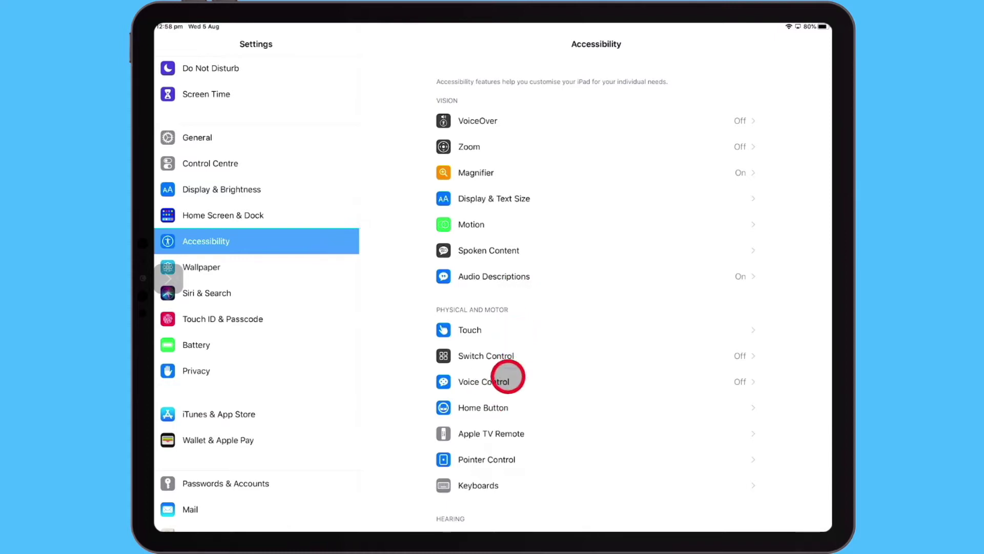
left_click(505, 382)
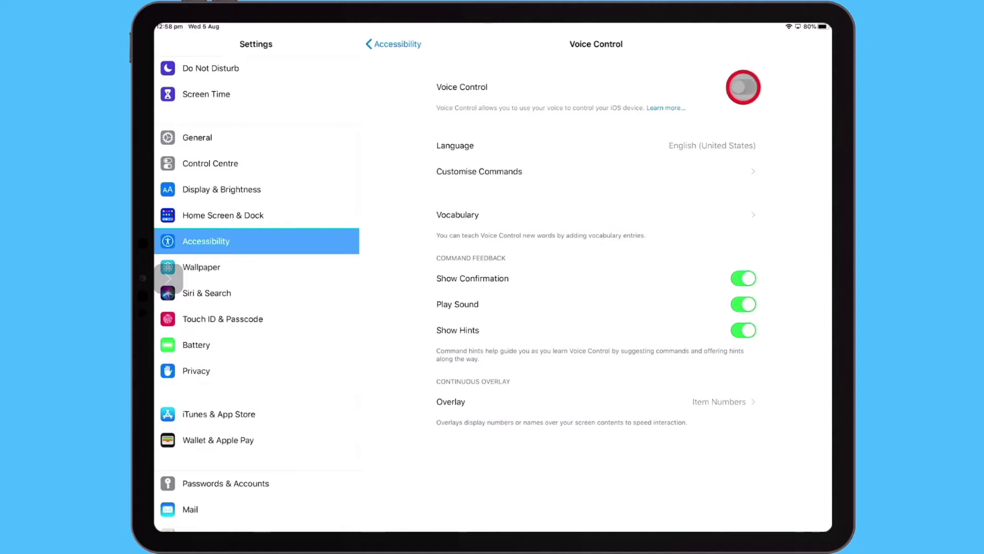
left_click(743, 87)
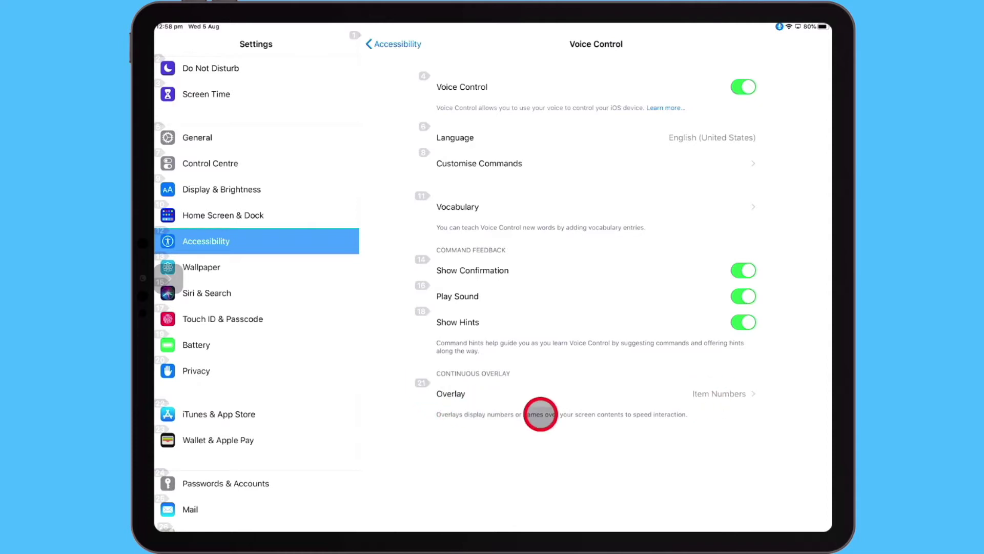
- Try the Item Names and Numbered Grid overlays, then pick Item Numbers
left_click(541, 400)
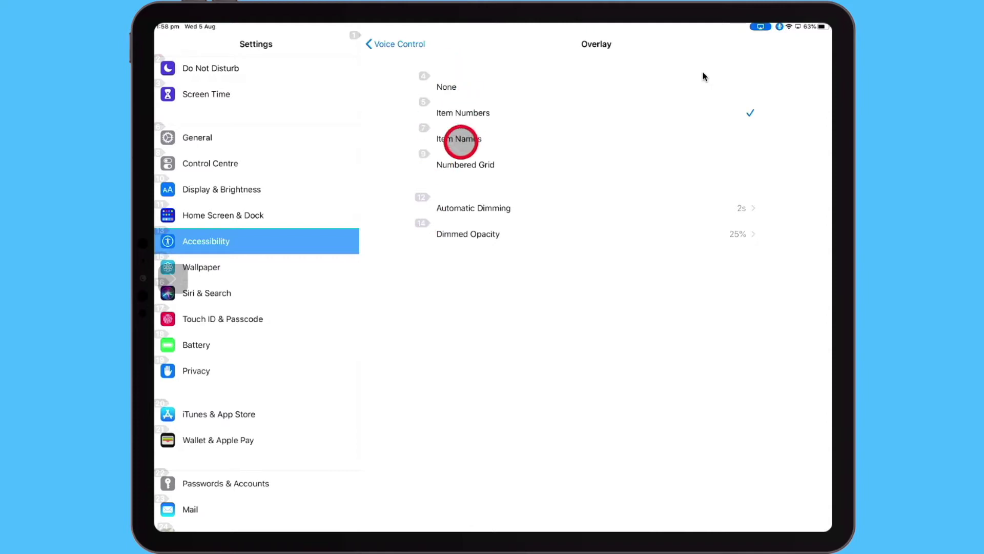
left_click(462, 139)
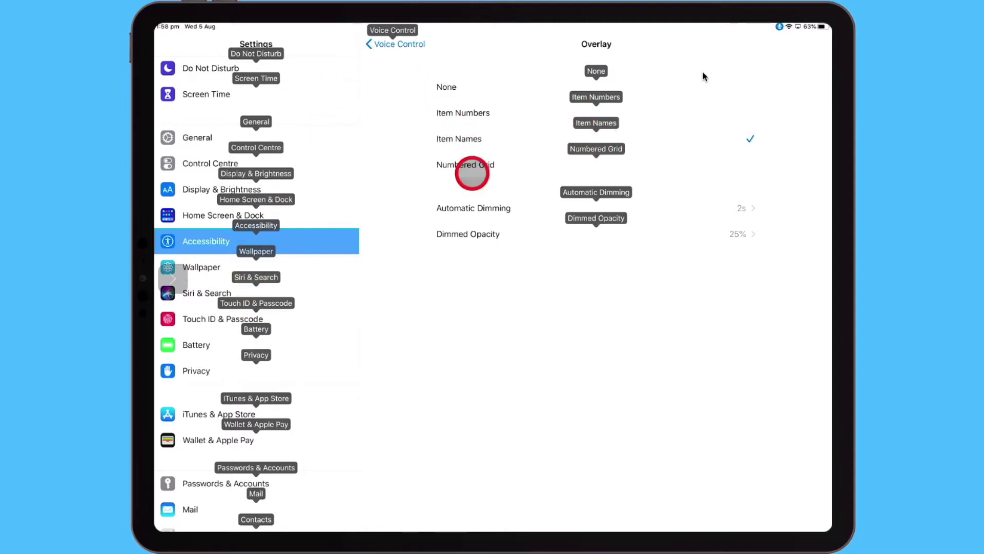
left_click(466, 163)
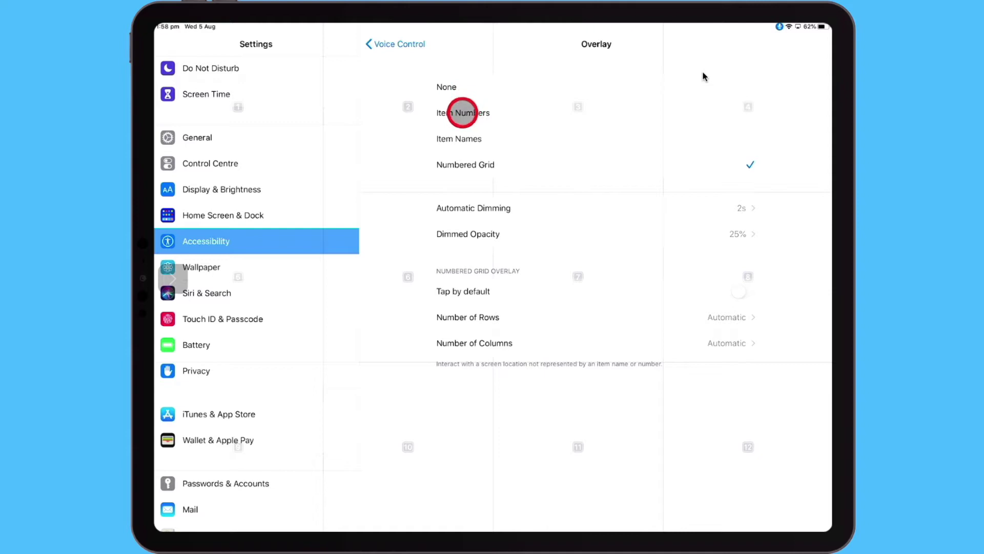
left_click(463, 112)
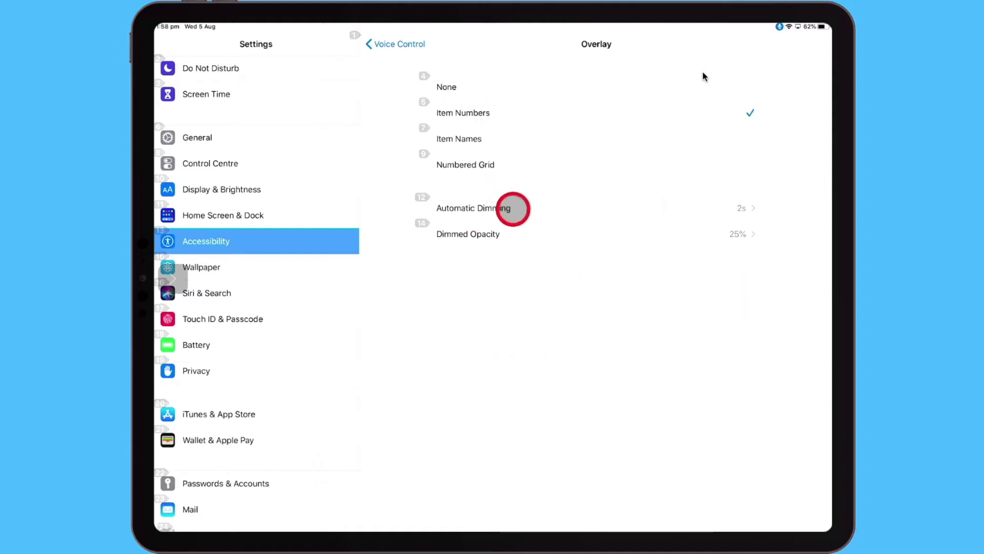
- Set the overlay's Automatic Dimming to 3 seconds and Dimmed Opacity to 50%
left_click(496, 208)
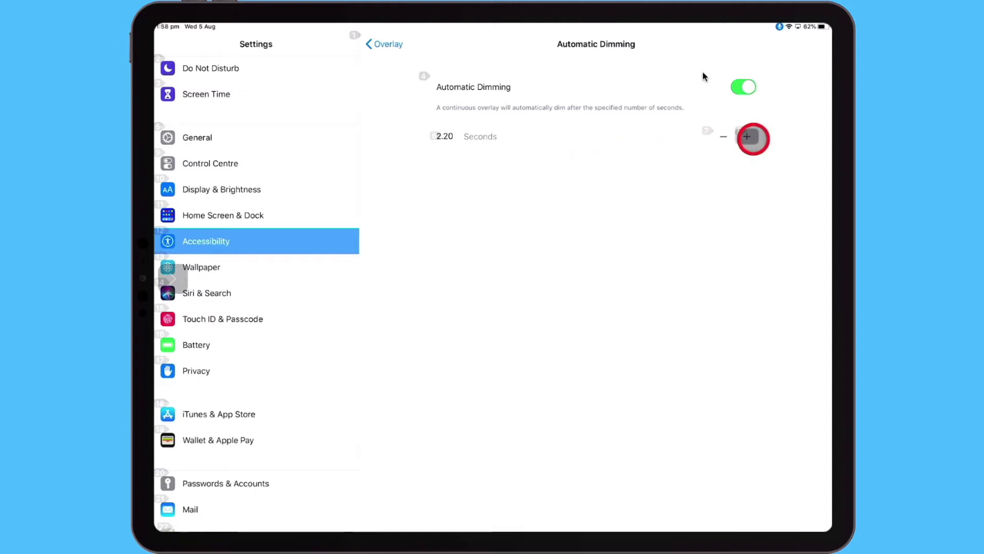
left_click(748, 137)
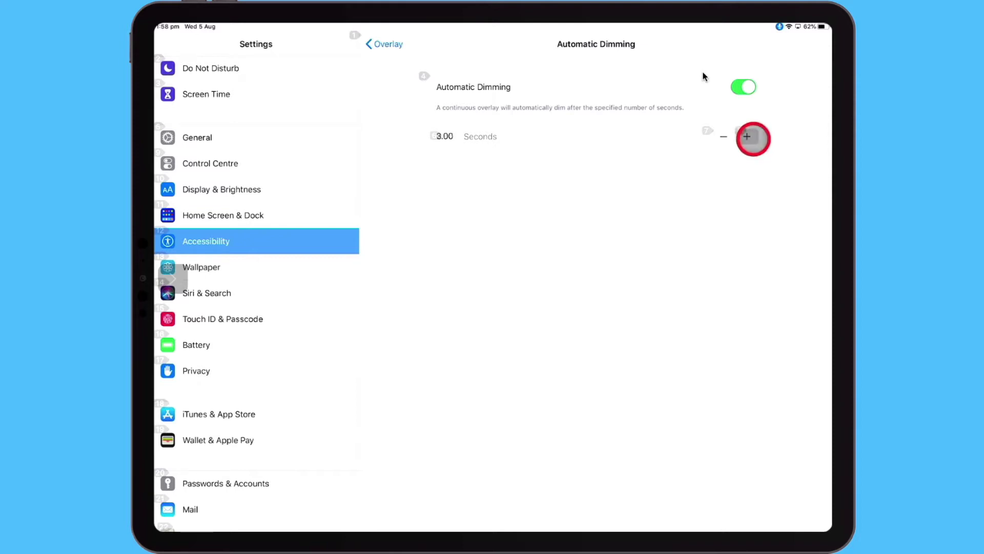
left_click(748, 137)
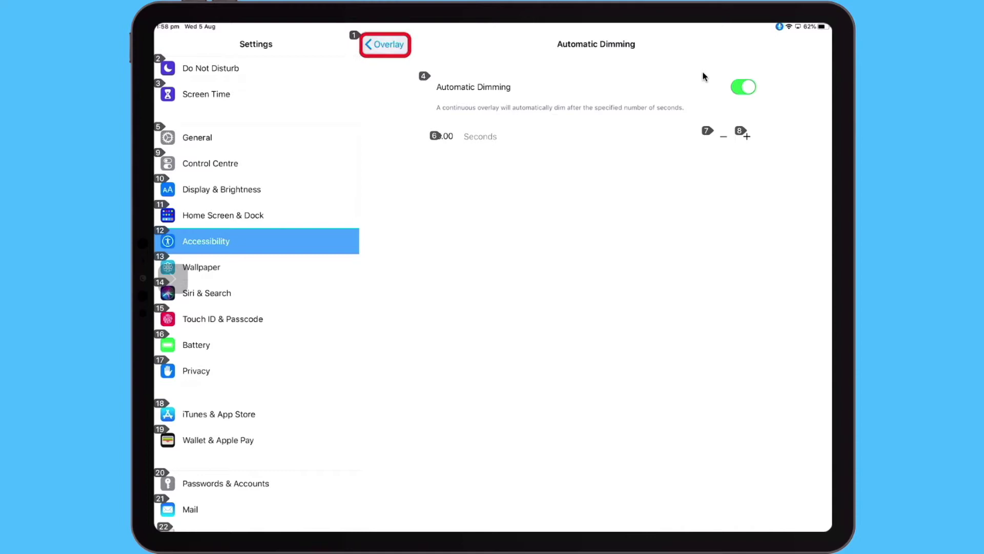
left_click(385, 44)
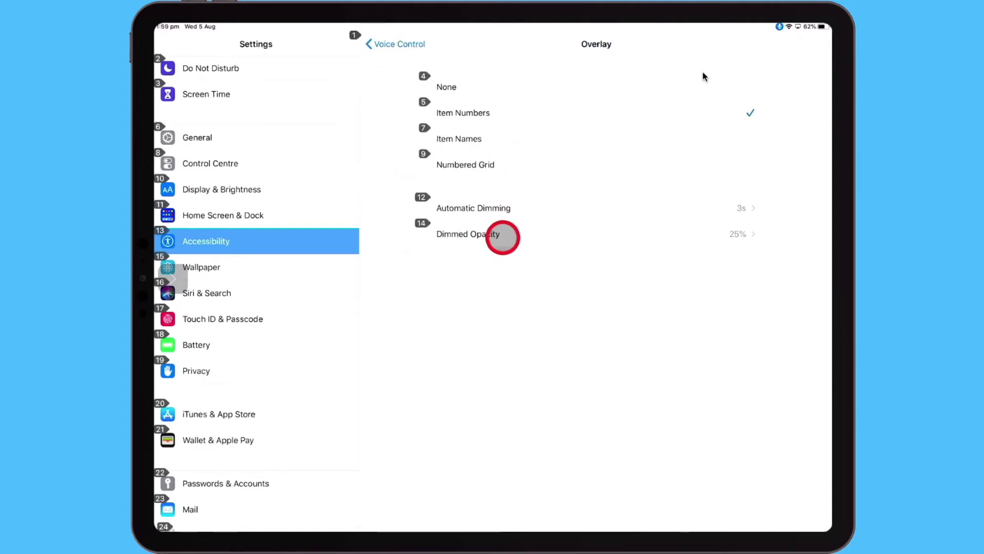
left_click(489, 233)
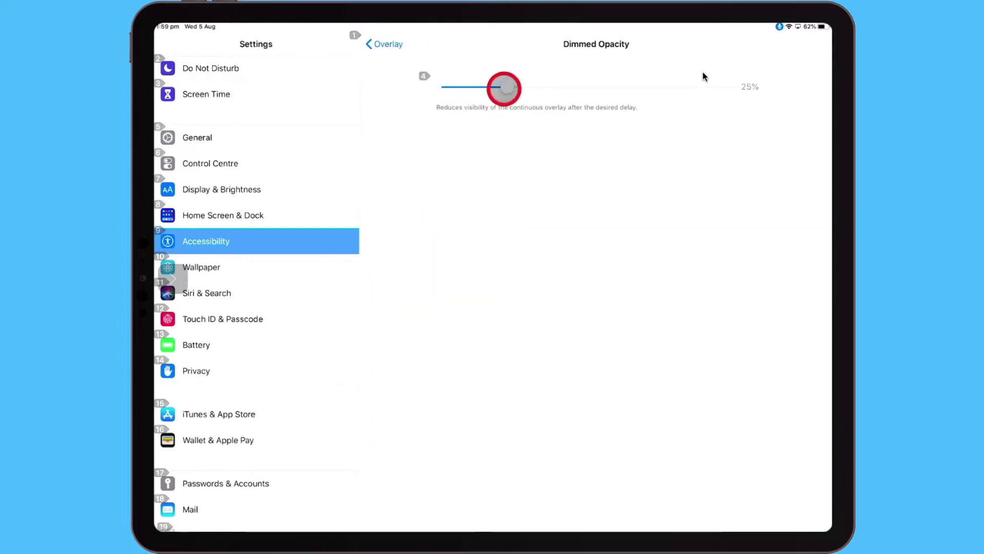
mouse_move(497, 90)
left_mouse_down()
mouse_move(615, 86)
mouse_move(579, 88)
left_mouse_up()
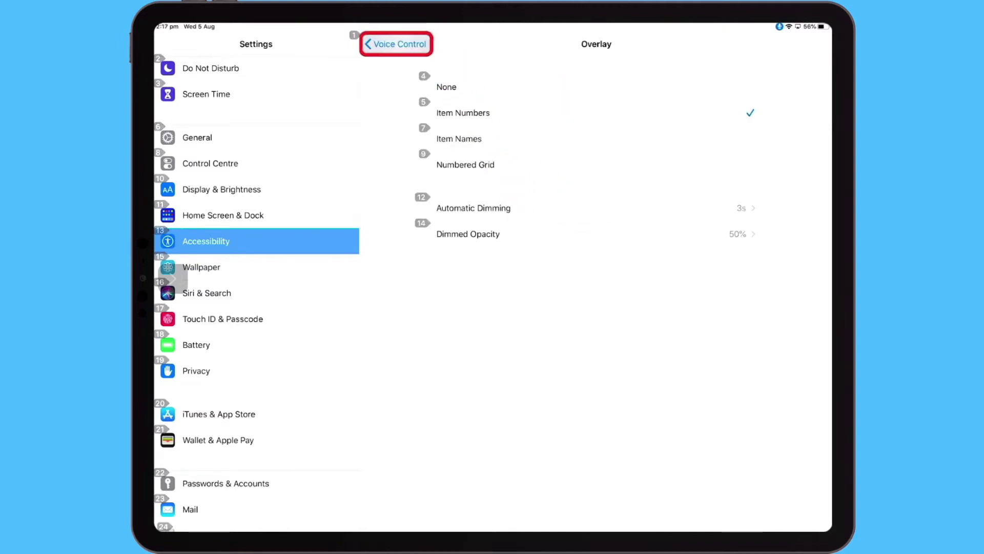
- Go back from the Overlay page to the Voice Control settings
left_click(397, 44)
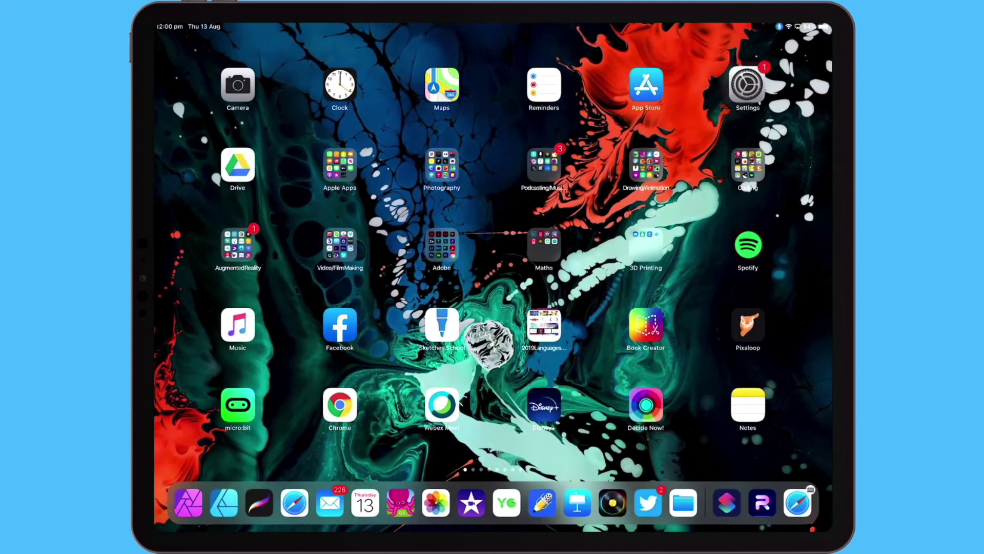
- In Customise Commands > Basic Navigation, check the Go home command's phrases
left_click(747, 86)
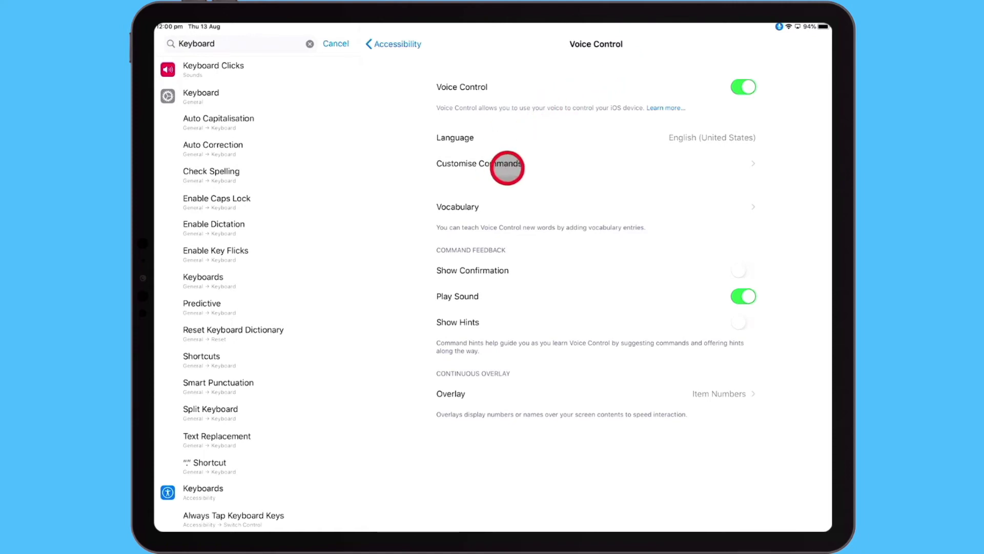
left_click(507, 164)
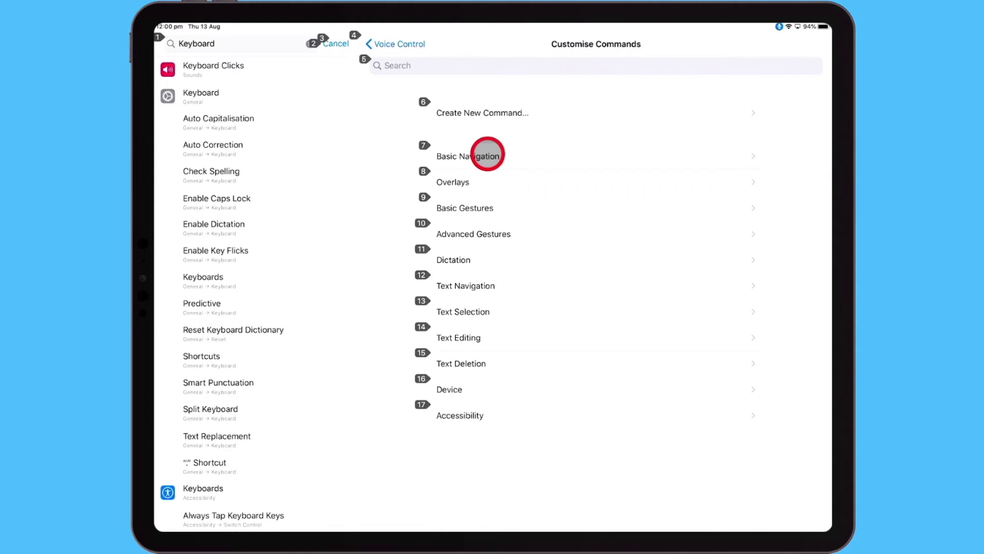
left_click(488, 154)
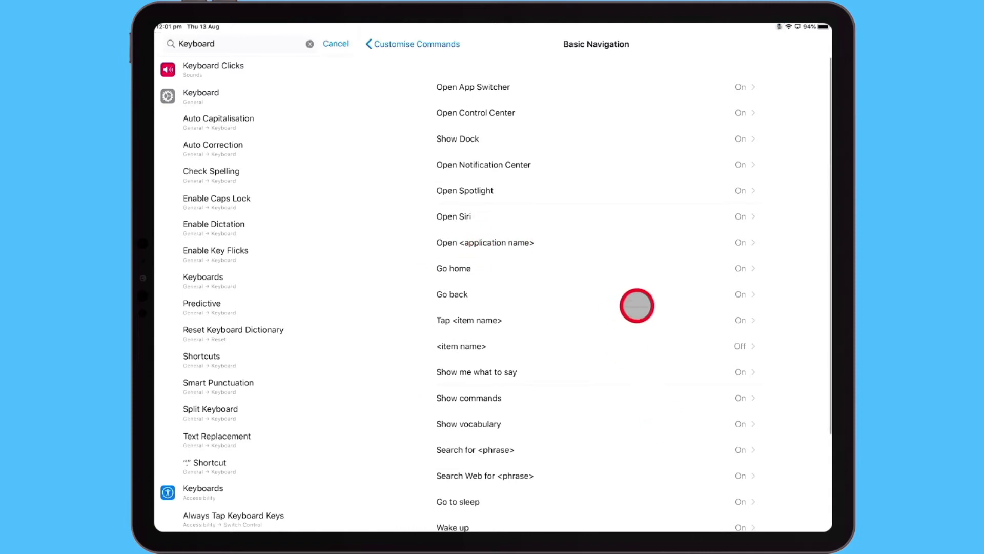
left_click(747, 268)
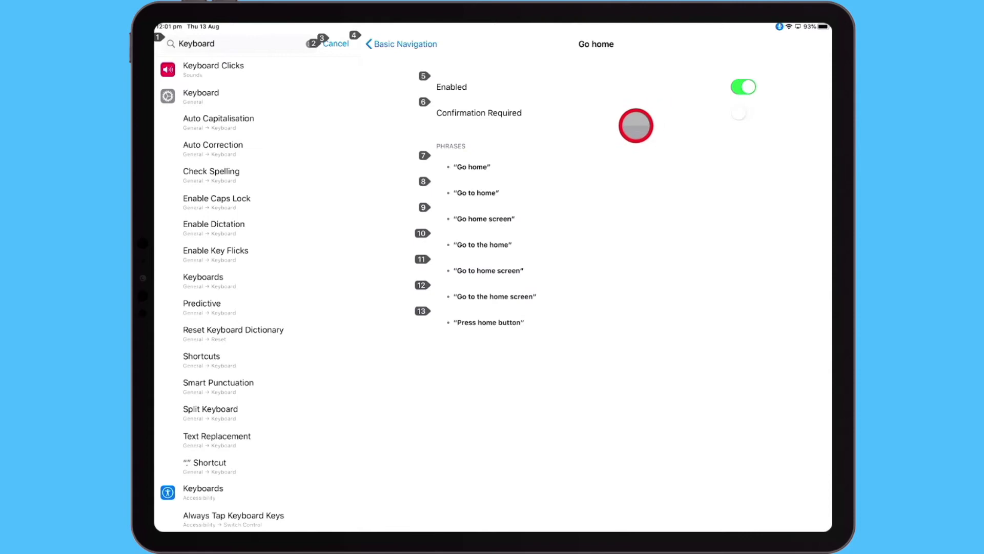
left_click(403, 43)
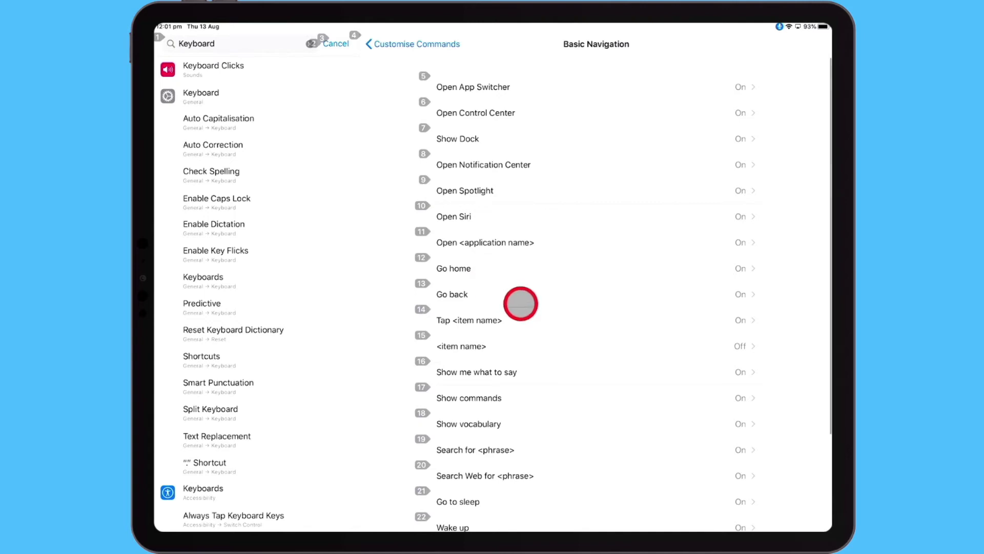
scroll(520, 302, "down", 1)
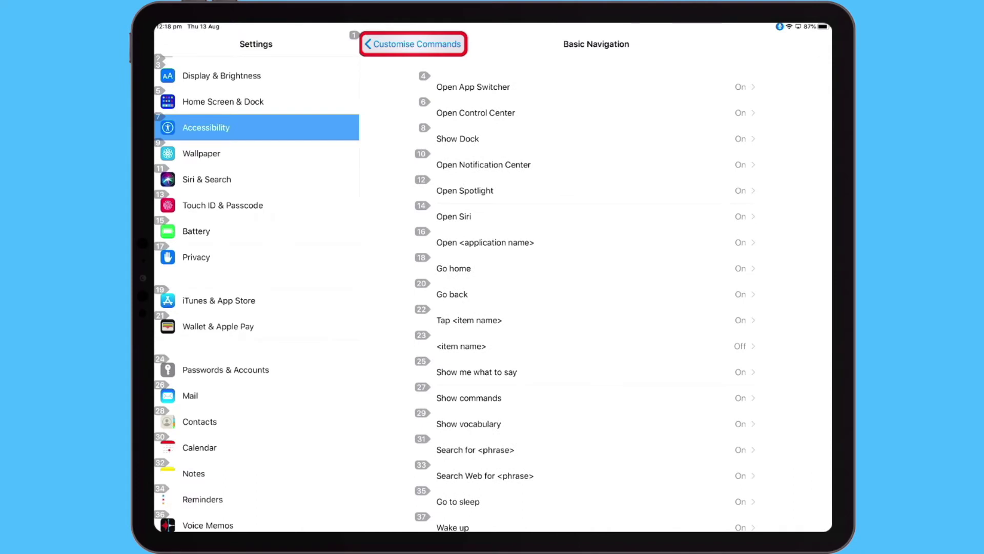
- Browse the Advanced Gestures commands, then return to the command categories
left_click(414, 44)
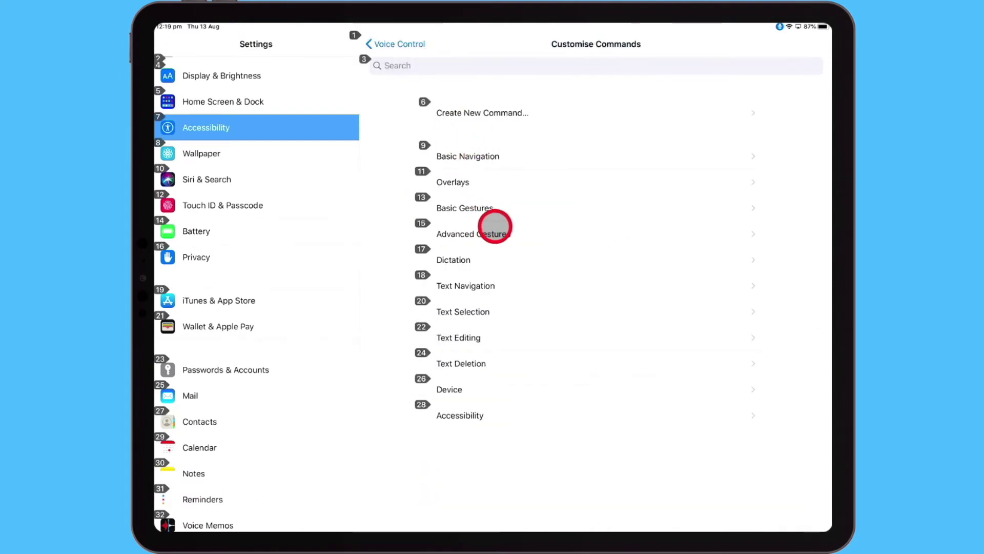
left_click(490, 233)
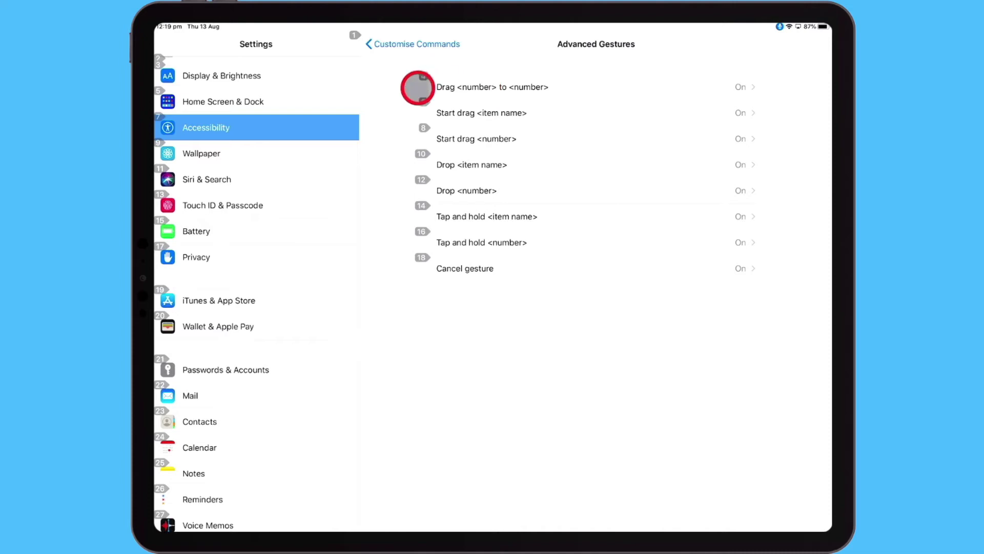
left_click(417, 44)
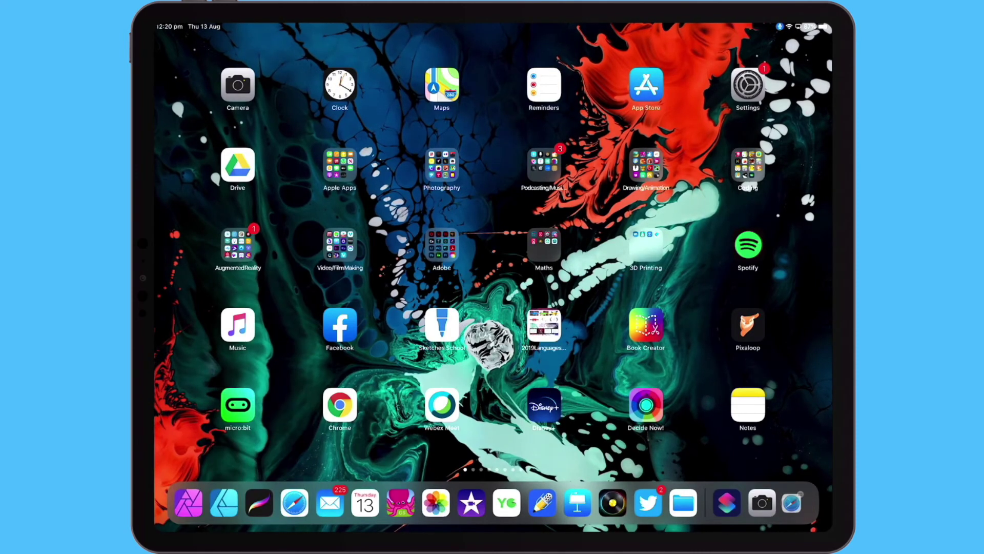
- Relaunch Settings and go to Accessibility > Voice Control
left_click(748, 85)
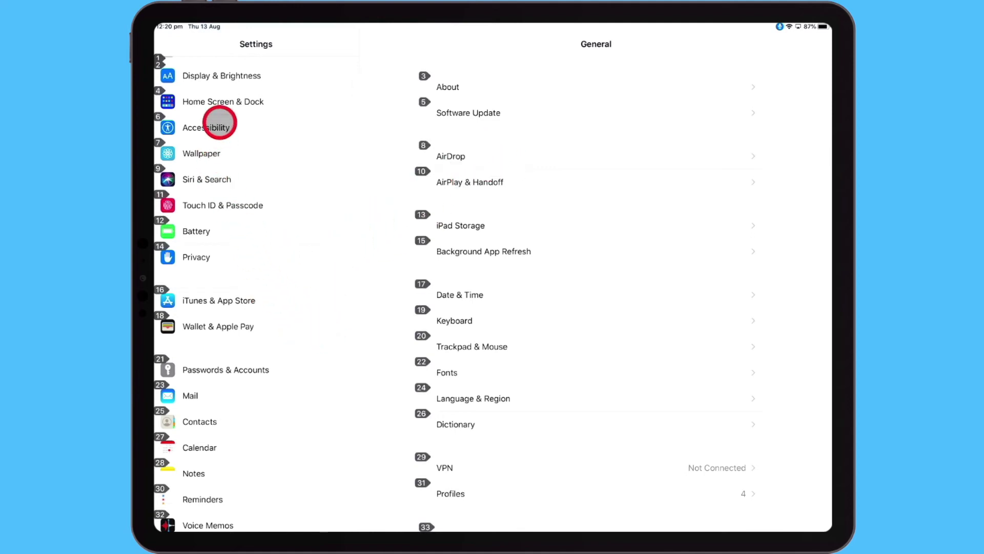
left_click(220, 123)
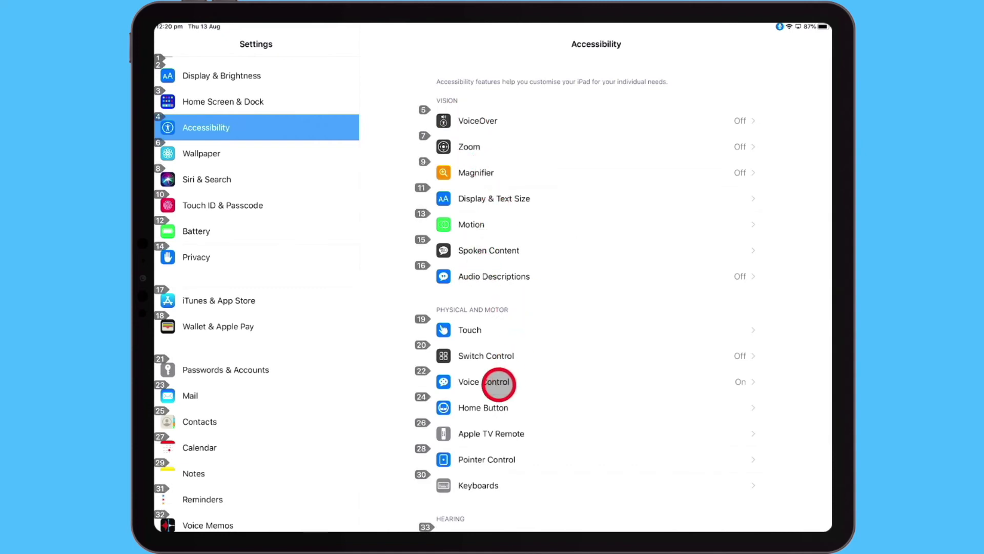
left_click(498, 382)
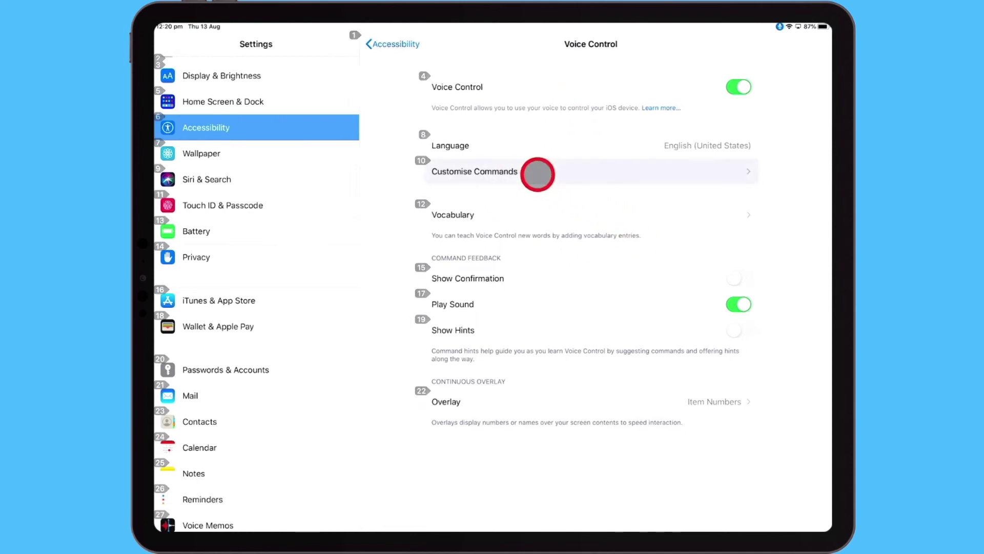
- Create a new command in Customise Commands and delete the wrongly dictated phrase text
left_click(537, 175)
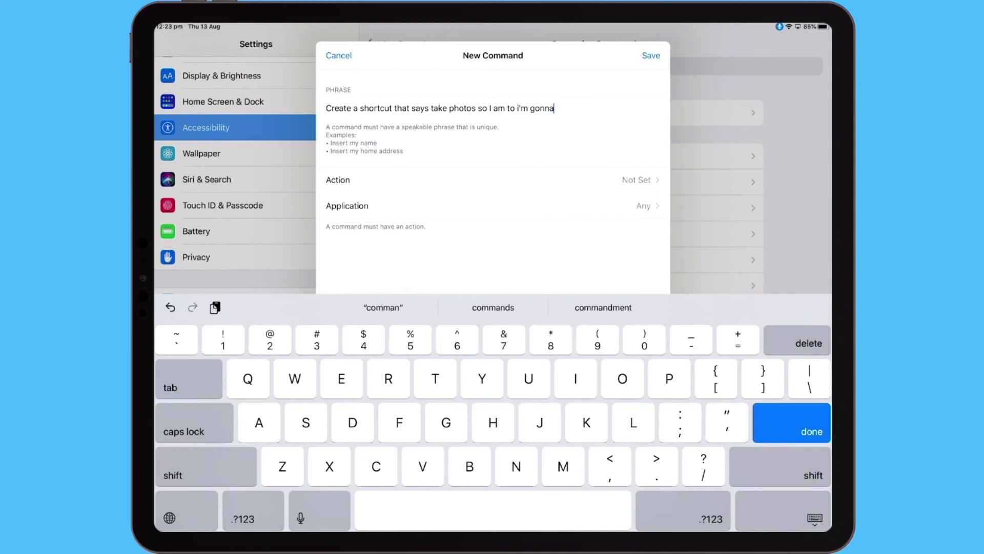
key("BackSpace")
key("BackSpace")
key("BackSpace")
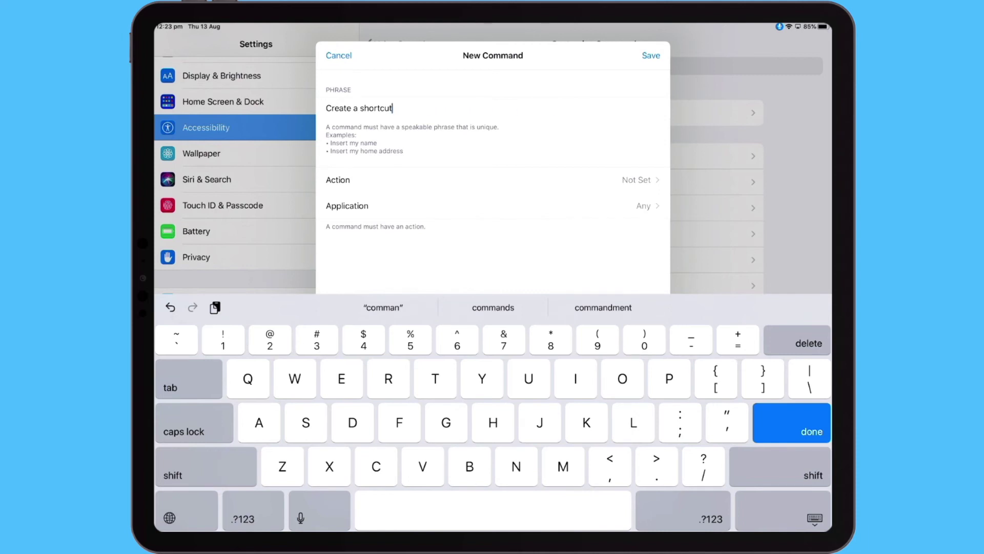
key("BackSpace")
key("BackSpace")
key("BackSpace")
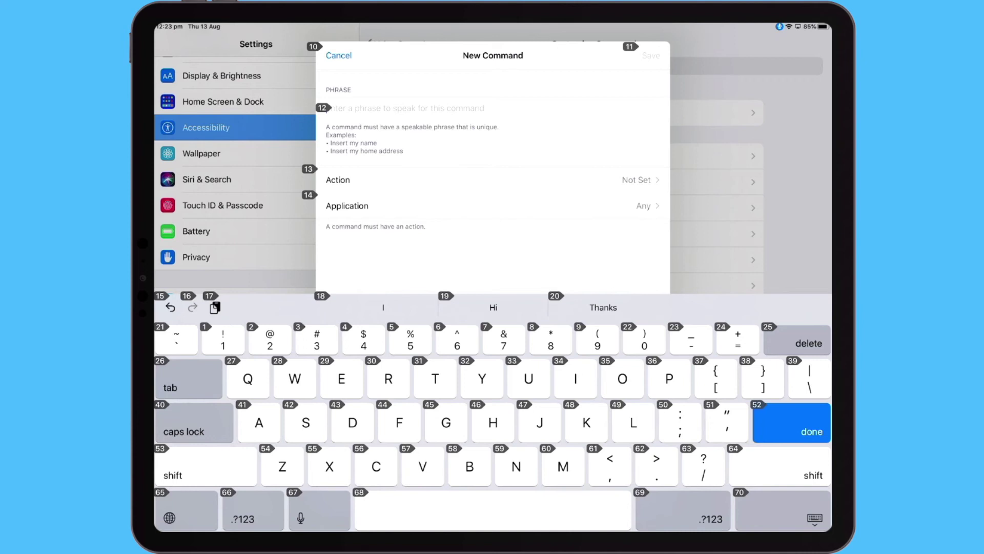
type("Take photo")
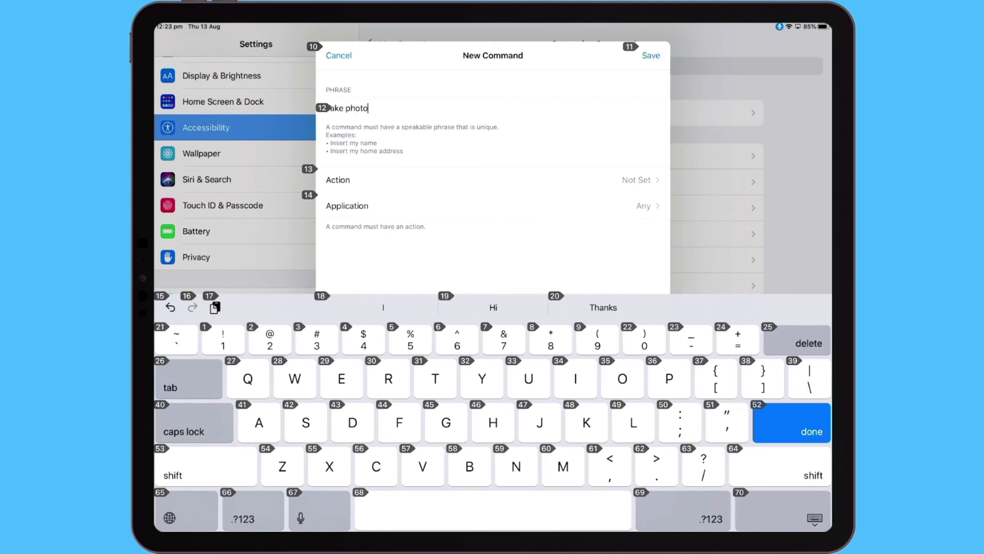
- Set the new command's action to run the Take Photo shortcut
left_click(492, 178)
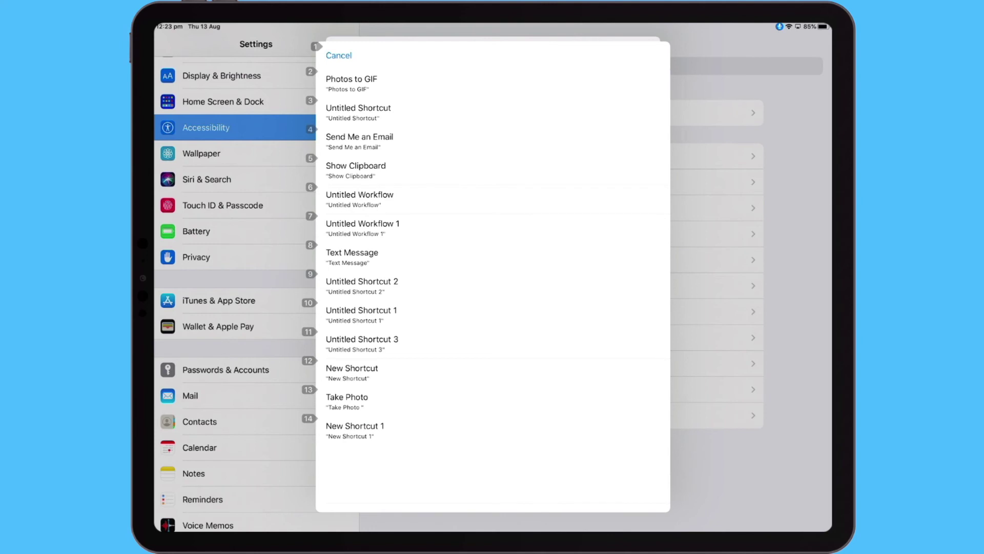
left_click(348, 400)
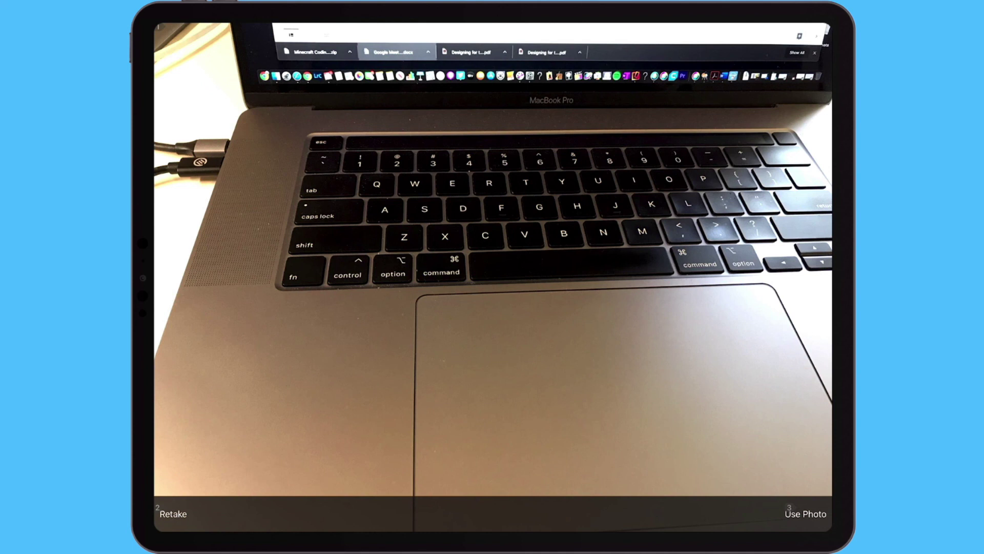
key("super+h")
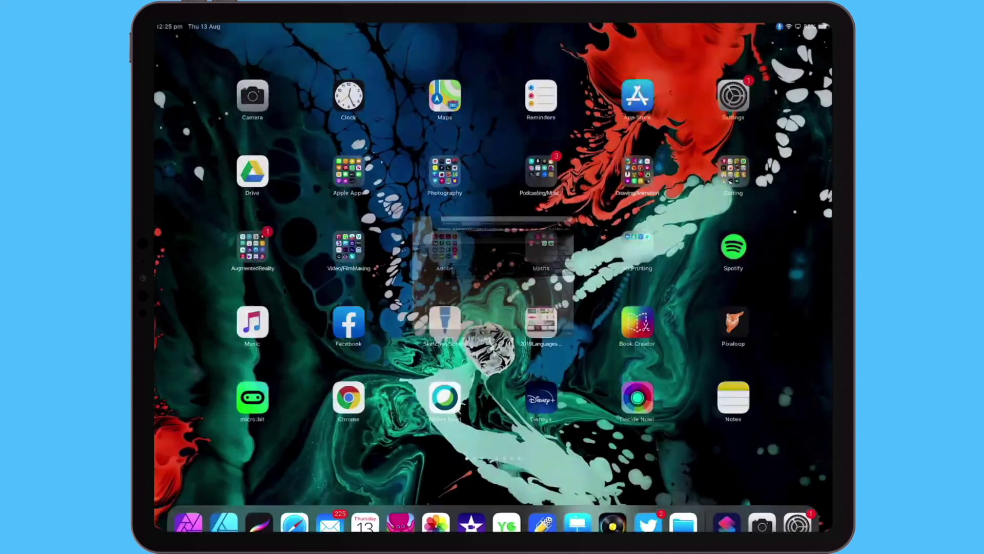
left_click(749, 86)
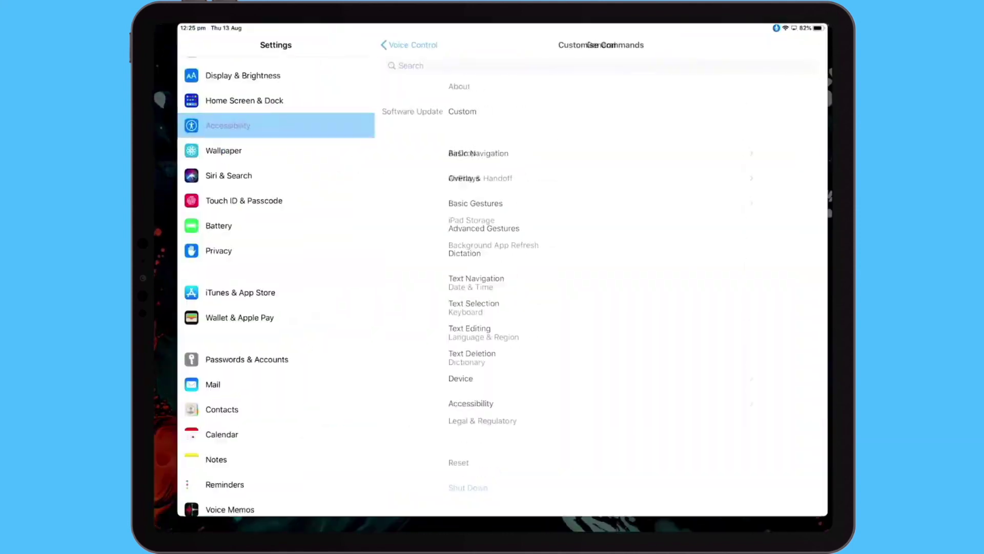
scroll(596, 308, "down", 3)
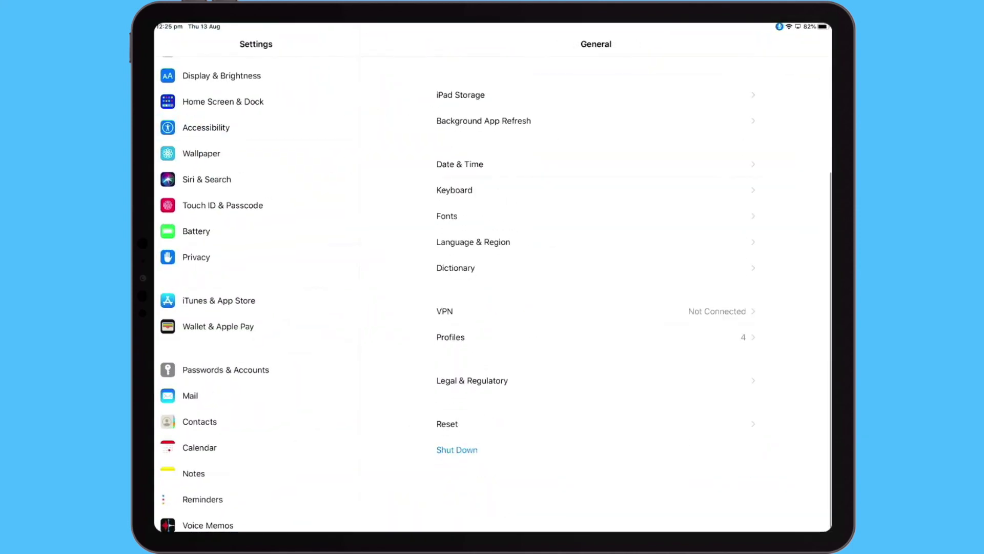
scroll(595, 308, "up", 3)
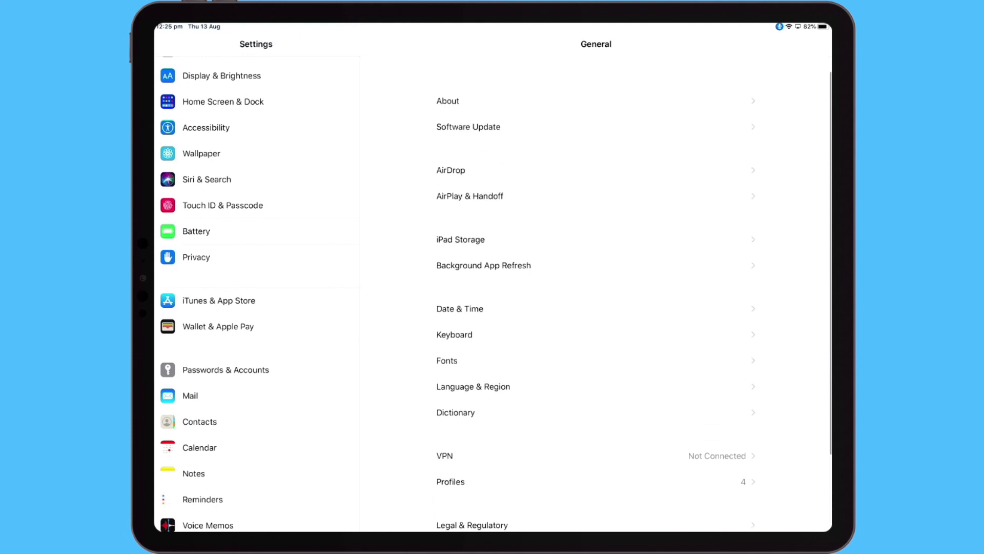
left_click(206, 127)
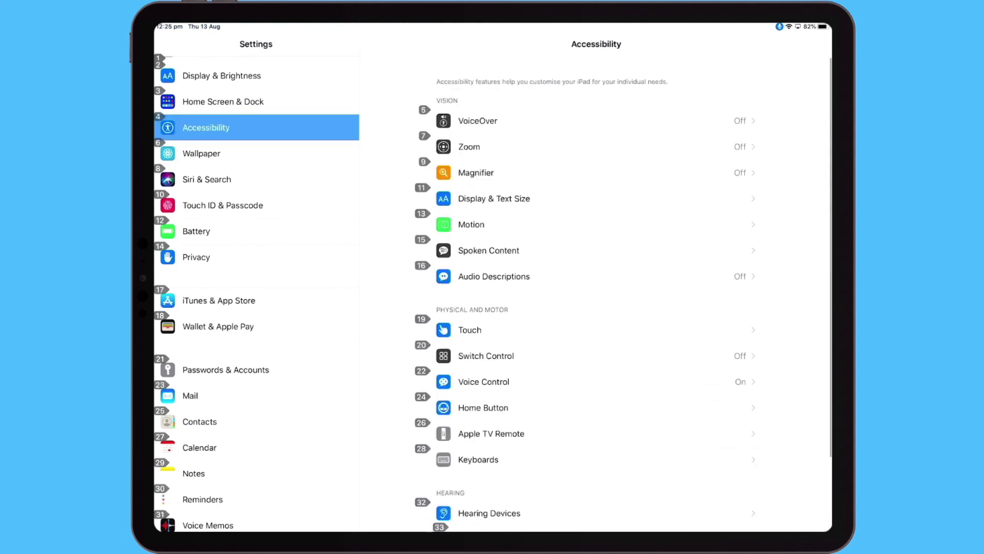
left_click(538, 382)
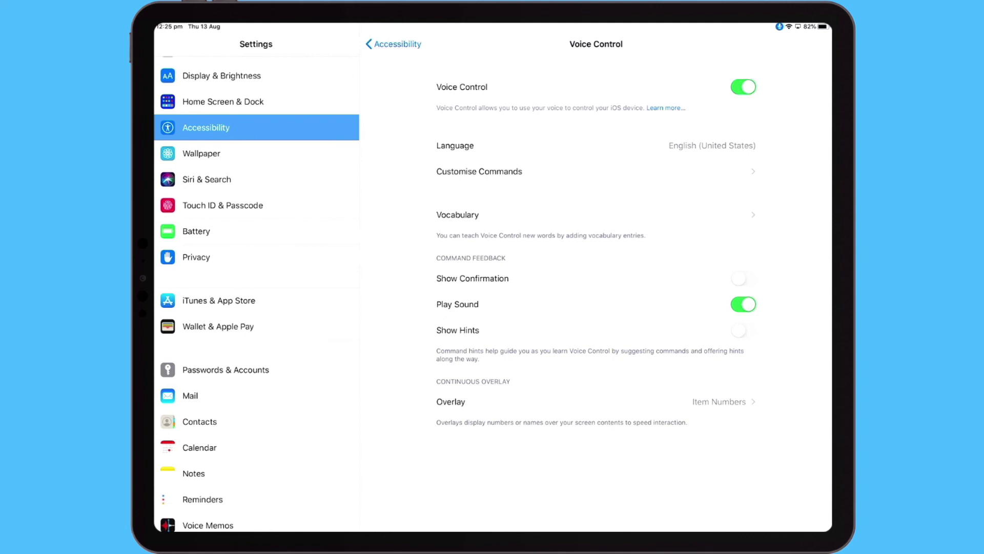